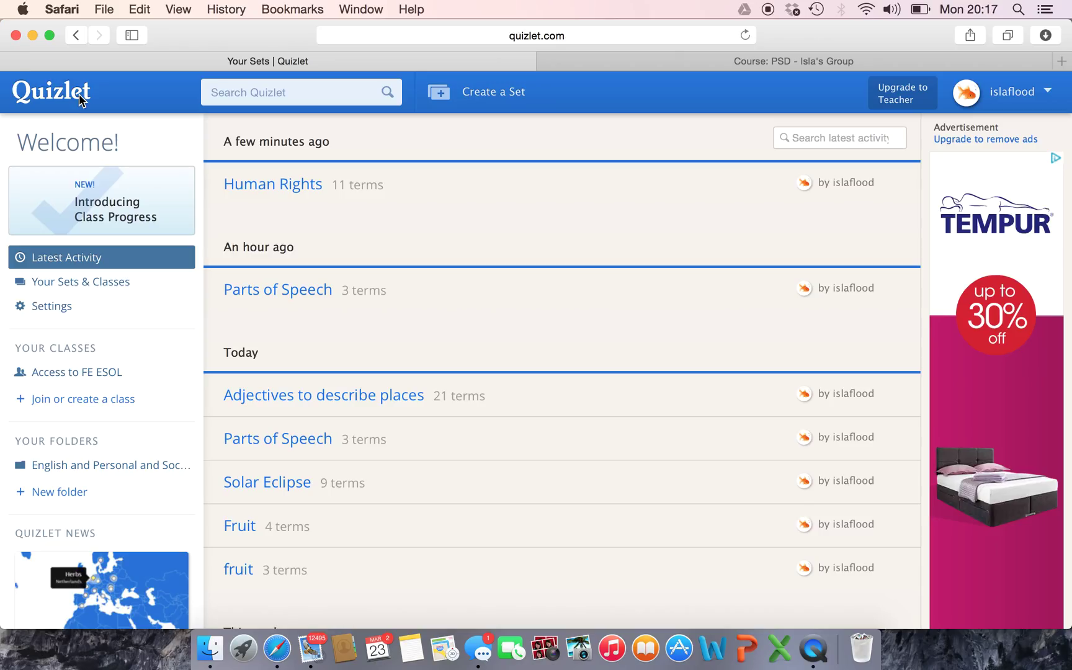
Open the Human Rights study set from Latest Activity on the Quizlet dashboard
{"action": "left_click", "coordinate": [291, 189]}
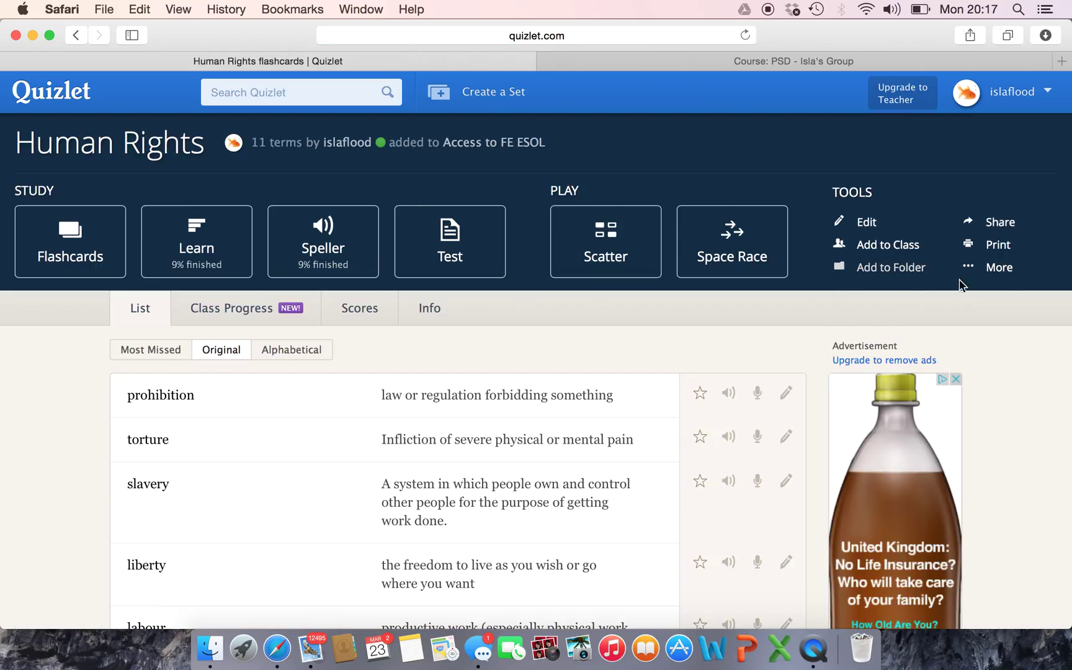
Open the Human Rights set's embed codes and select the whole Speller iframe snippet
{"action": "left_click", "coordinate": [1010, 269]}
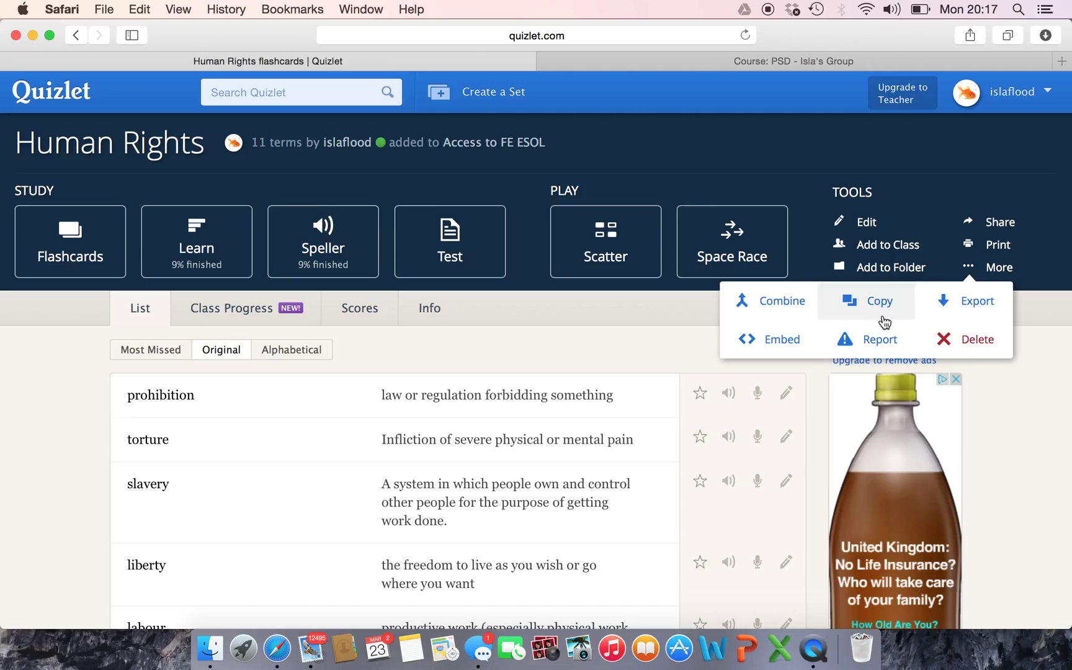
{"action": "left_click", "coordinate": [761, 343]}
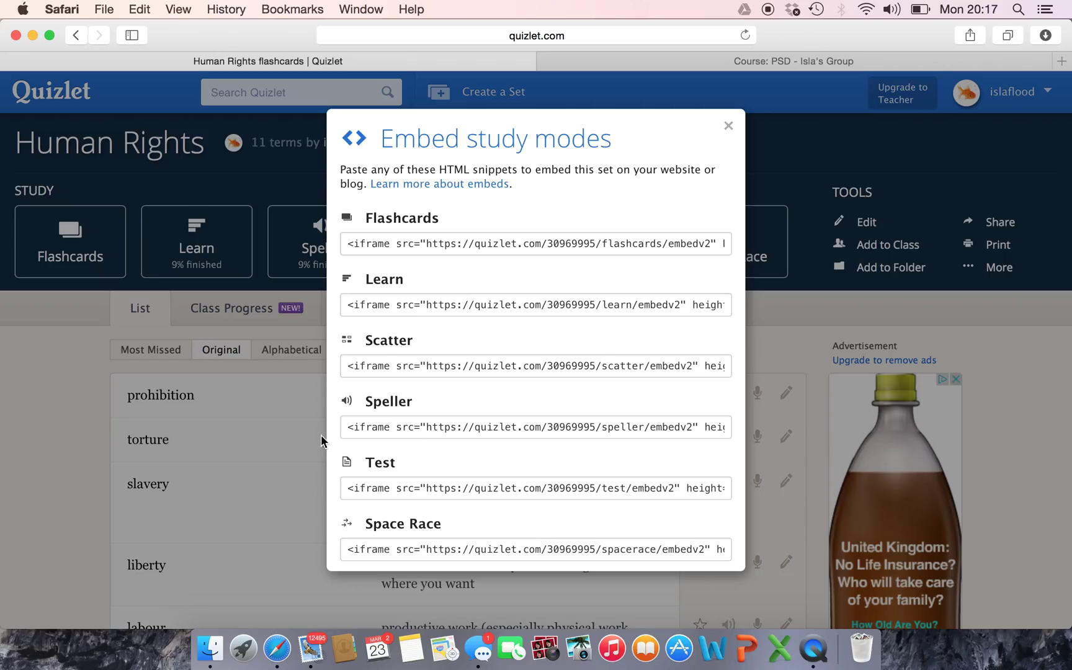
{"action": "left_click", "coordinate": [346, 425]}
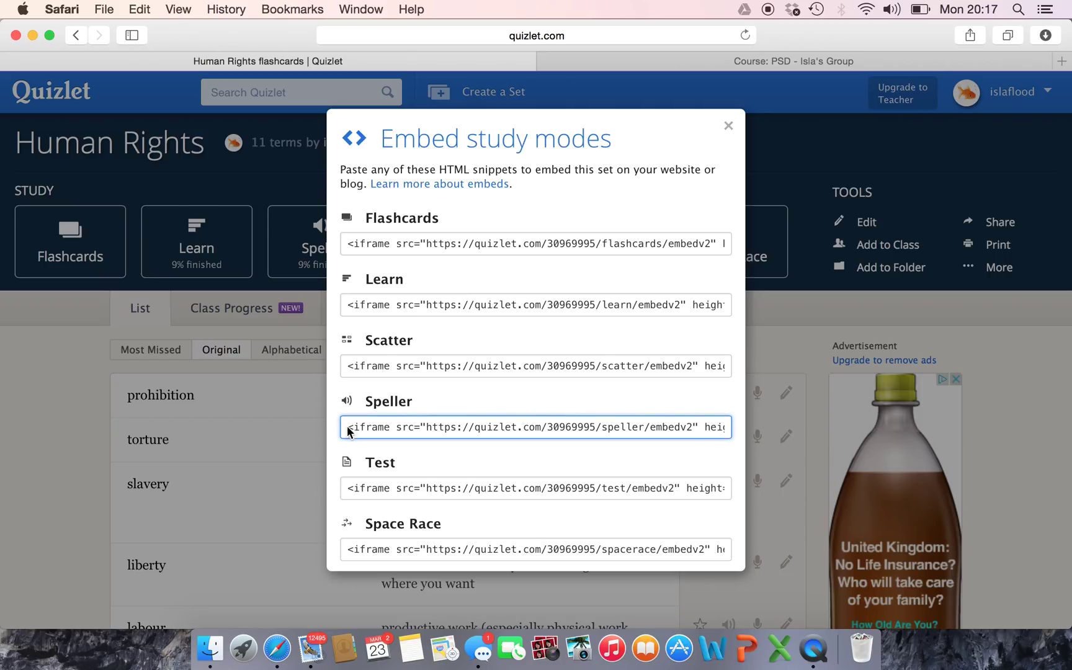
{"action": "left_click_drag", "start_coordinate": [346, 425], "coordinate": [769, 433]}
{"action": "key", "text": "super+c"}
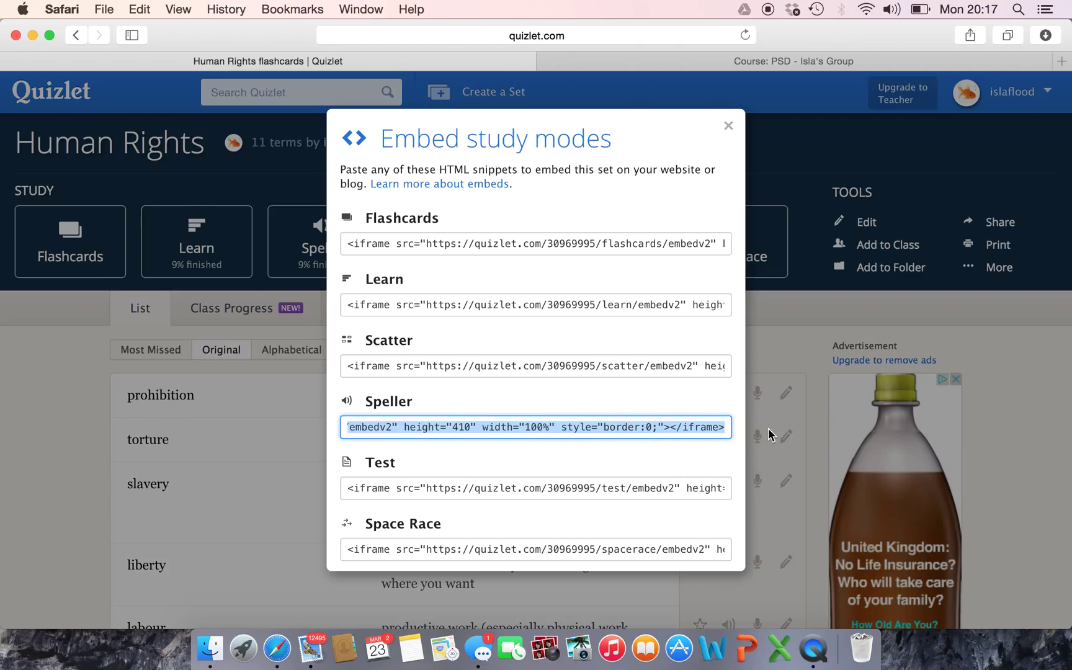
{"action": "left_click", "coordinate": [732, 65]}
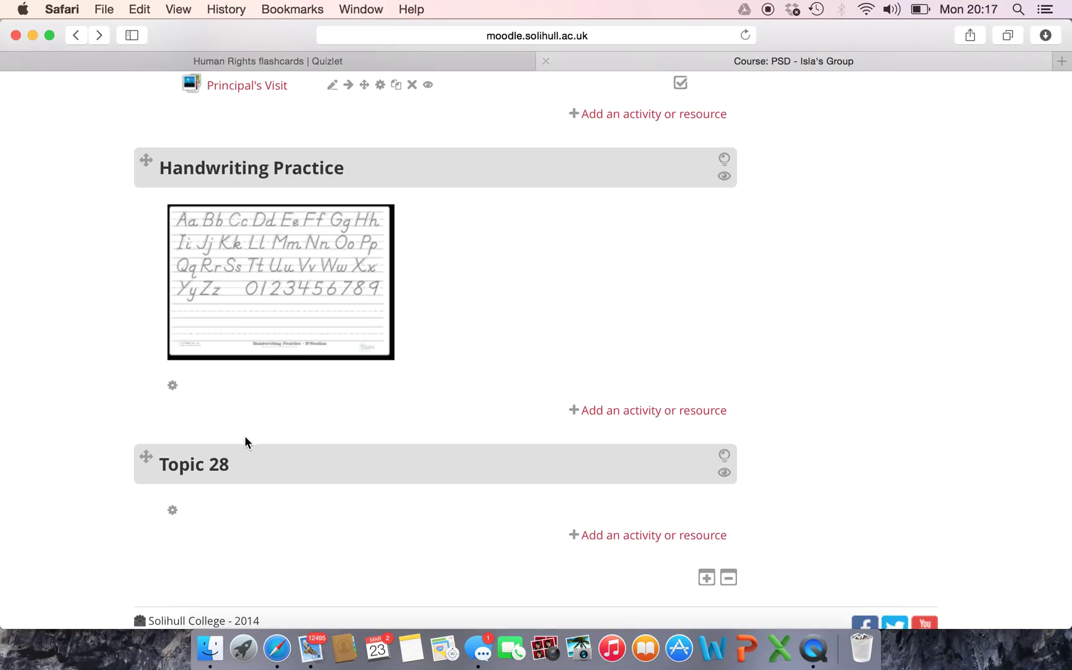
Rename Topic 28 to 'Human Rights Spellings' and open the summary's HTML source editor
{"action": "left_click", "coordinate": [173, 511]}
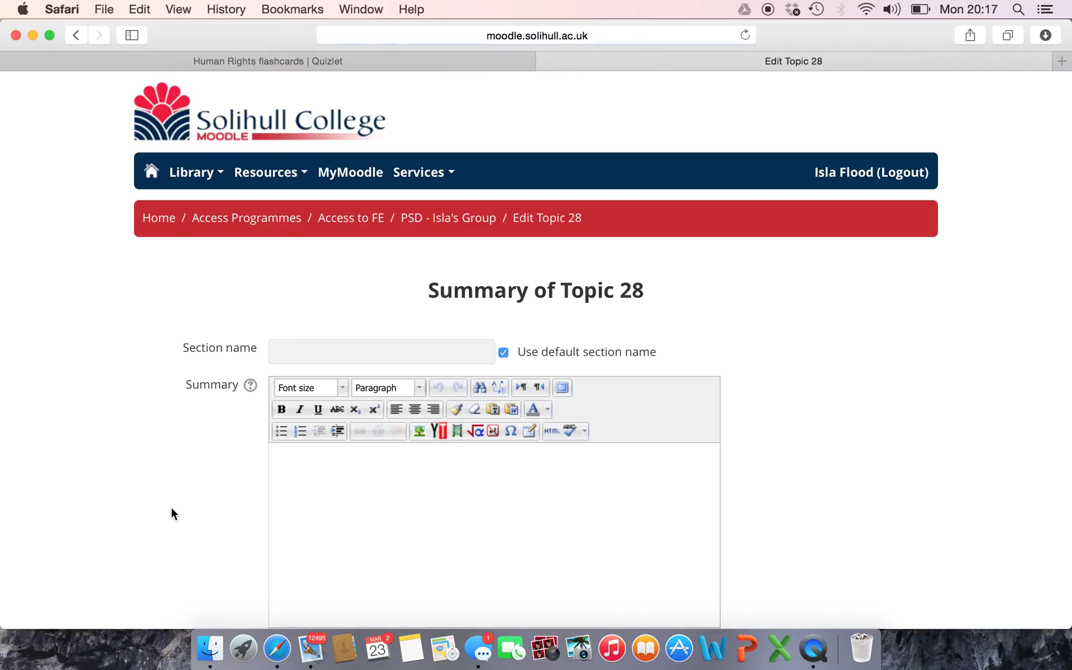
{"action": "left_click", "coordinate": [503, 353]}
{"action": "left_click", "coordinate": [389, 357]}
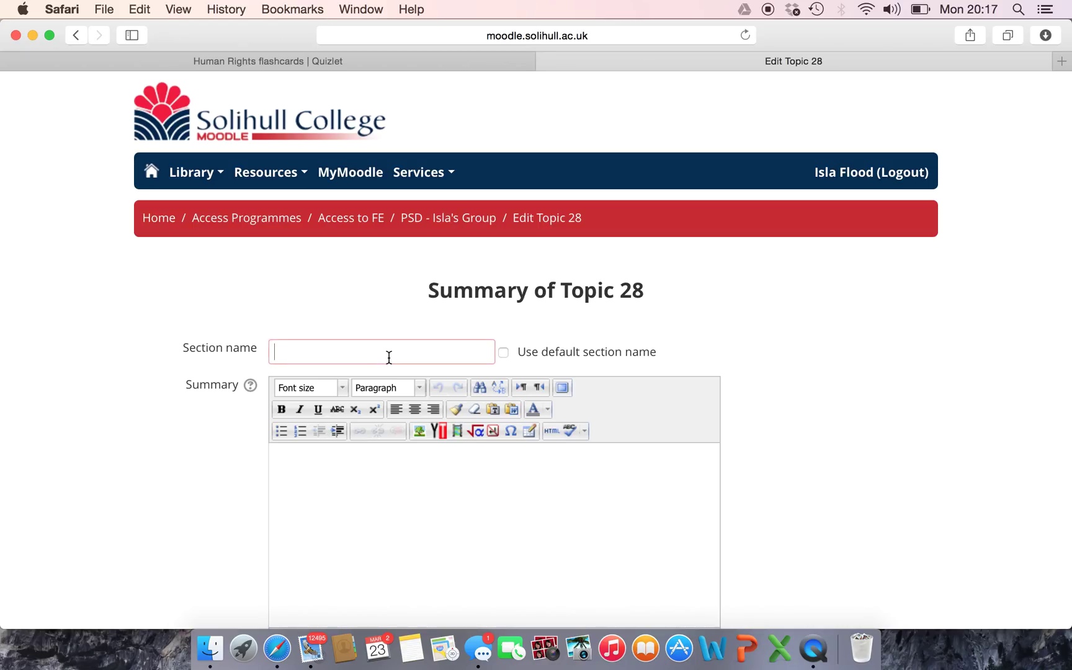
{"action": "type", "text": "Human Rights "}
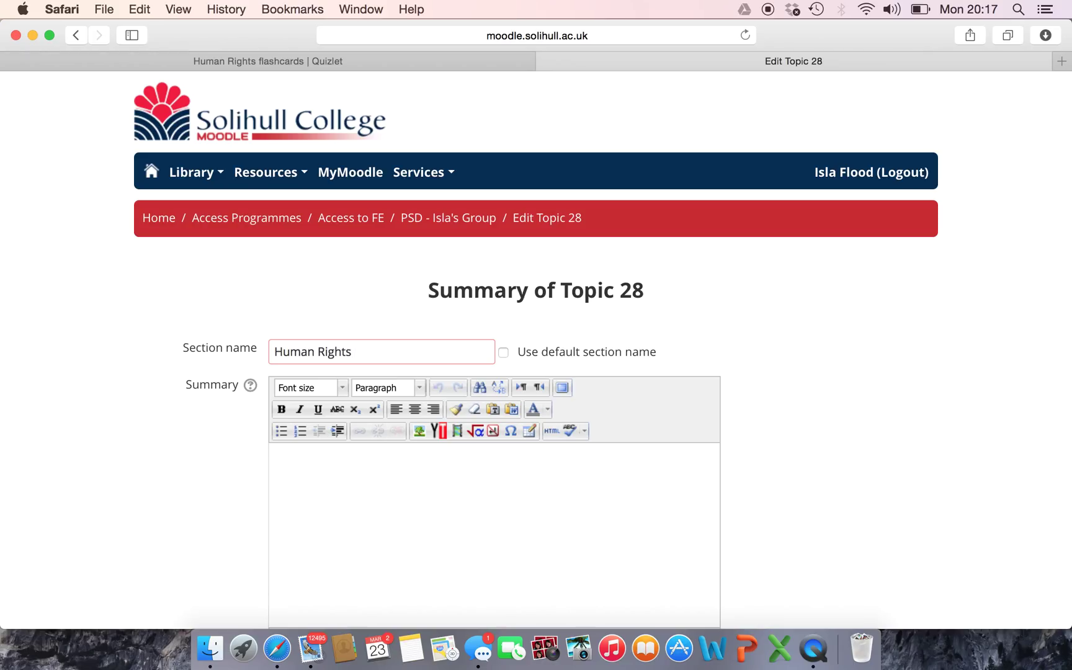
{"action": "type", "text": "Spellings"}
{"action": "left_click", "coordinate": [332, 475]}
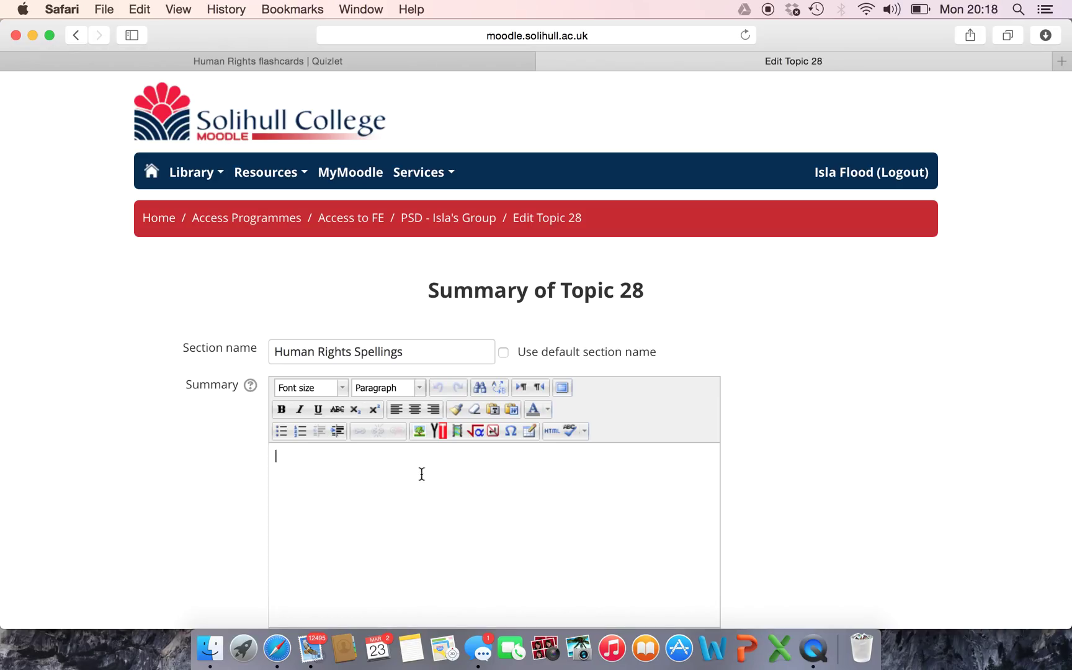
{"action": "left_click", "coordinate": [552, 433]}
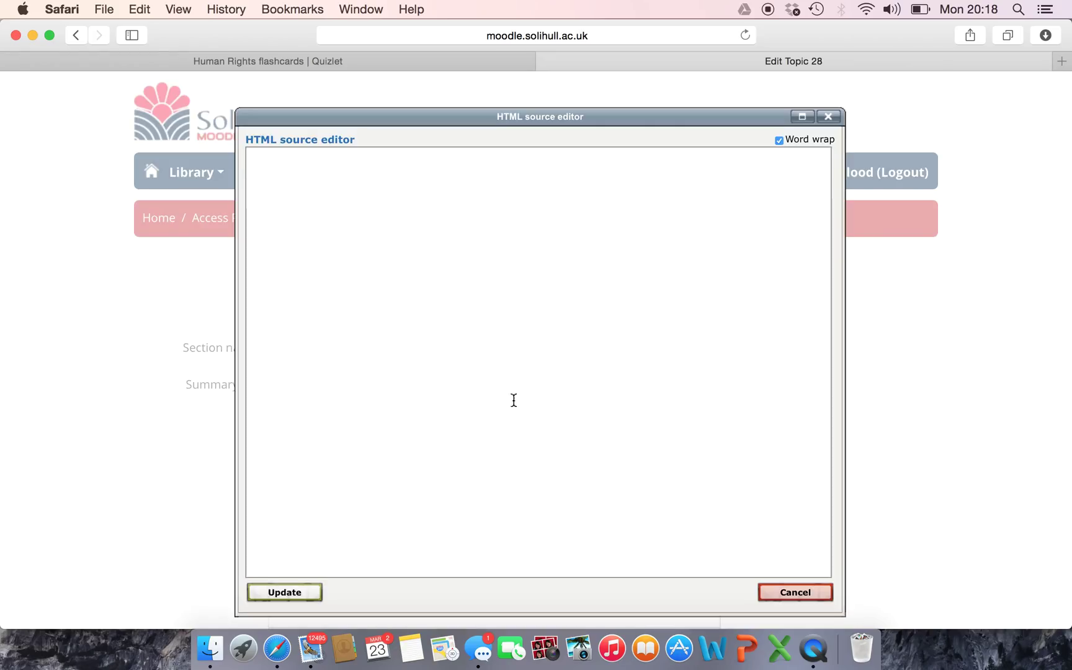
Paste the Speller iframe code into the Topic 28 summary, apply it, and save changes
{"action": "key", "text": "super+v"}
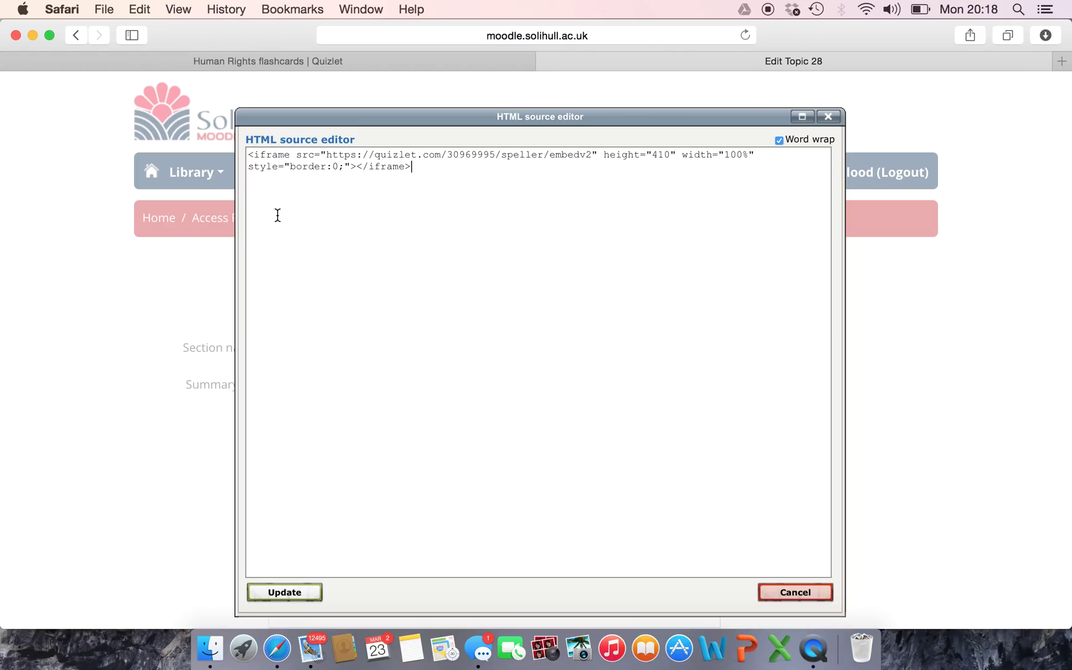
{"action": "left_click", "coordinate": [284, 593]}
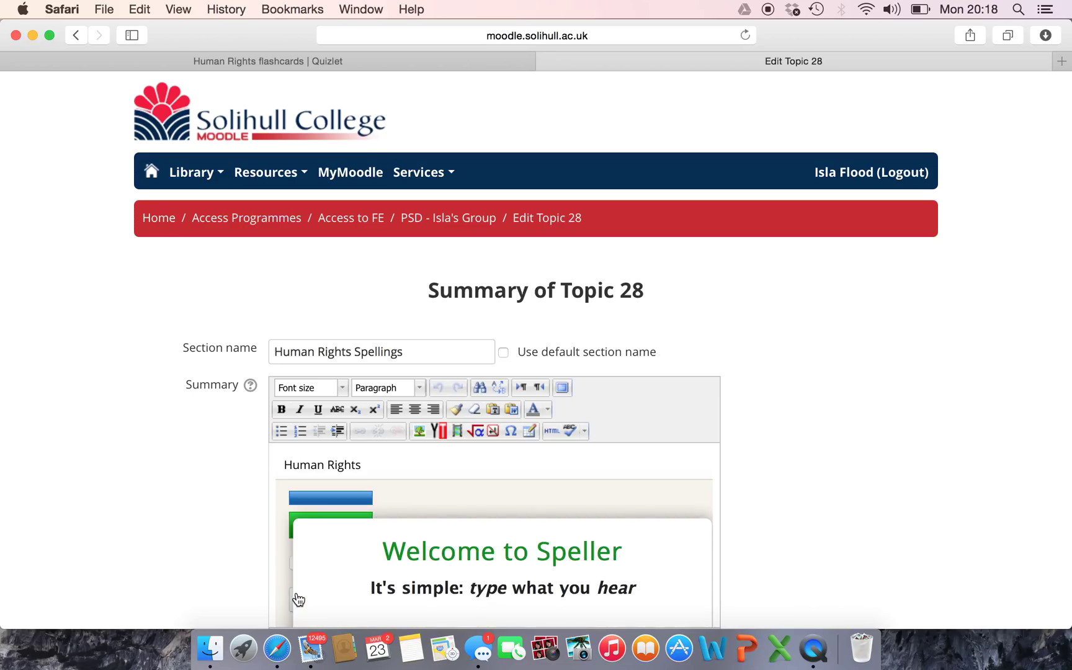
{"action": "scroll", "coordinate": [298, 599], "scroll_direction": "down", "scroll_amount": 5}
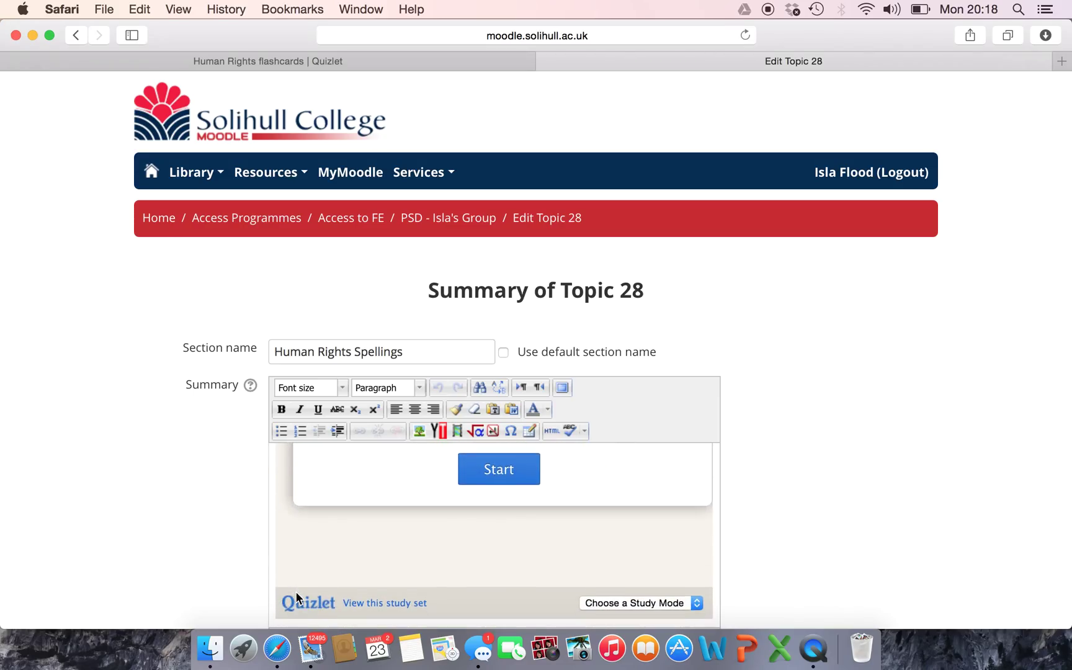
{"action": "scroll", "coordinate": [297, 600], "scroll_direction": "up", "scroll_amount": 4}
{"action": "scroll", "coordinate": [795, 462], "scroll_direction": "down", "scroll_amount": 10}
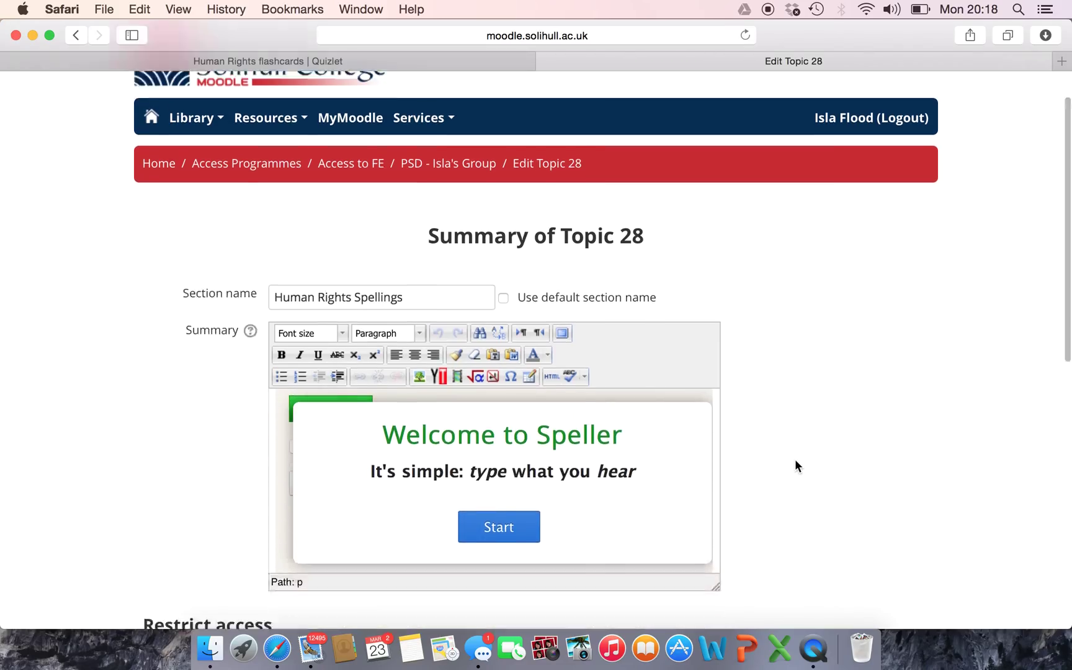
{"action": "scroll", "coordinate": [794, 459], "scroll_direction": "down", "scroll_amount": 5}
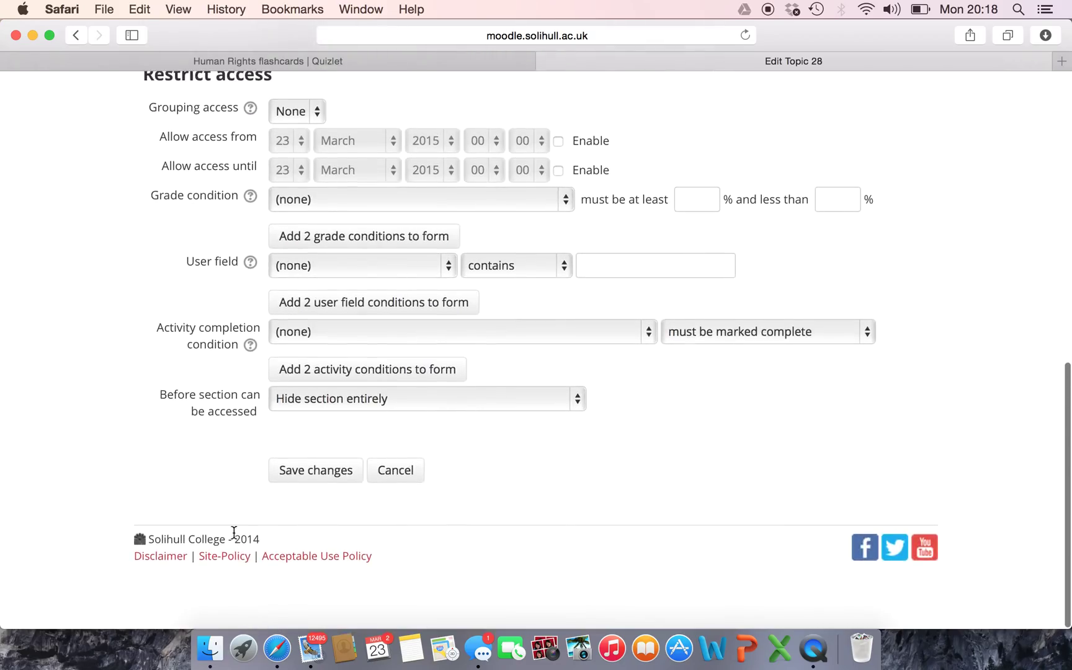
{"action": "left_click", "coordinate": [310, 471]}
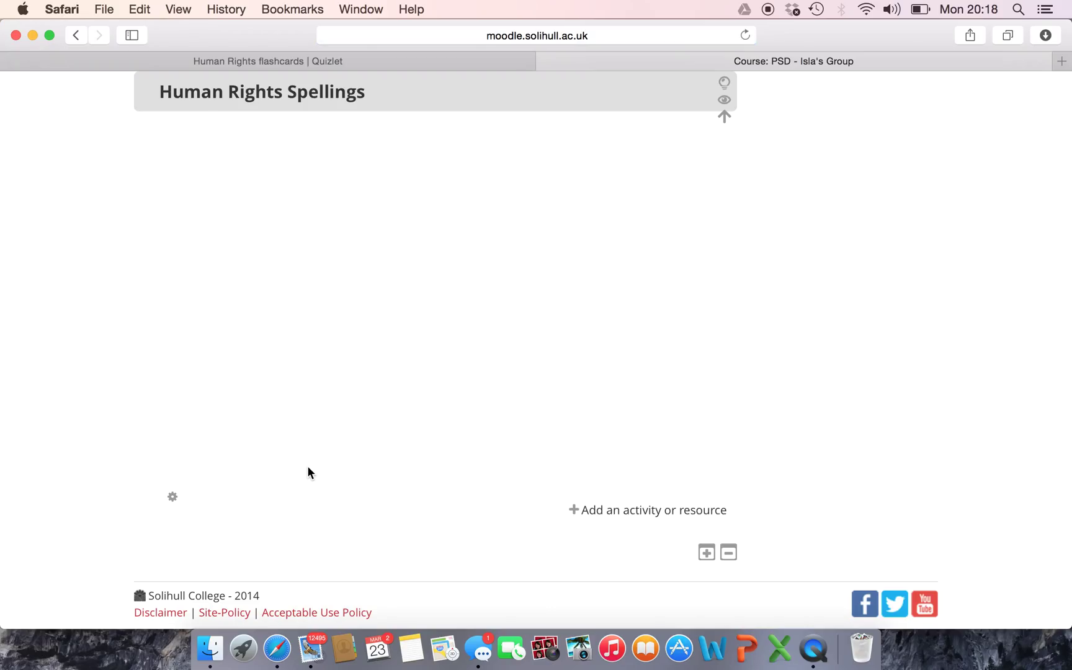
{"action": "scroll", "coordinate": [569, 404], "scroll_direction": "down", "scroll_amount": 2}
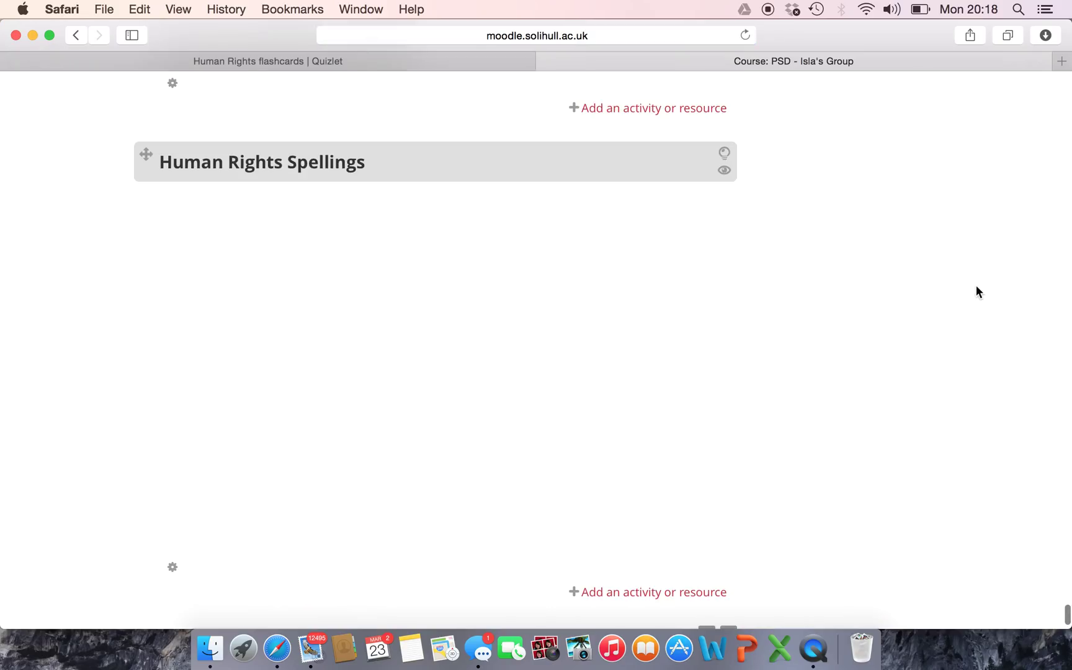
{"action": "scroll", "coordinate": [691, 375], "scroll_direction": "down", "scroll_amount": 3}
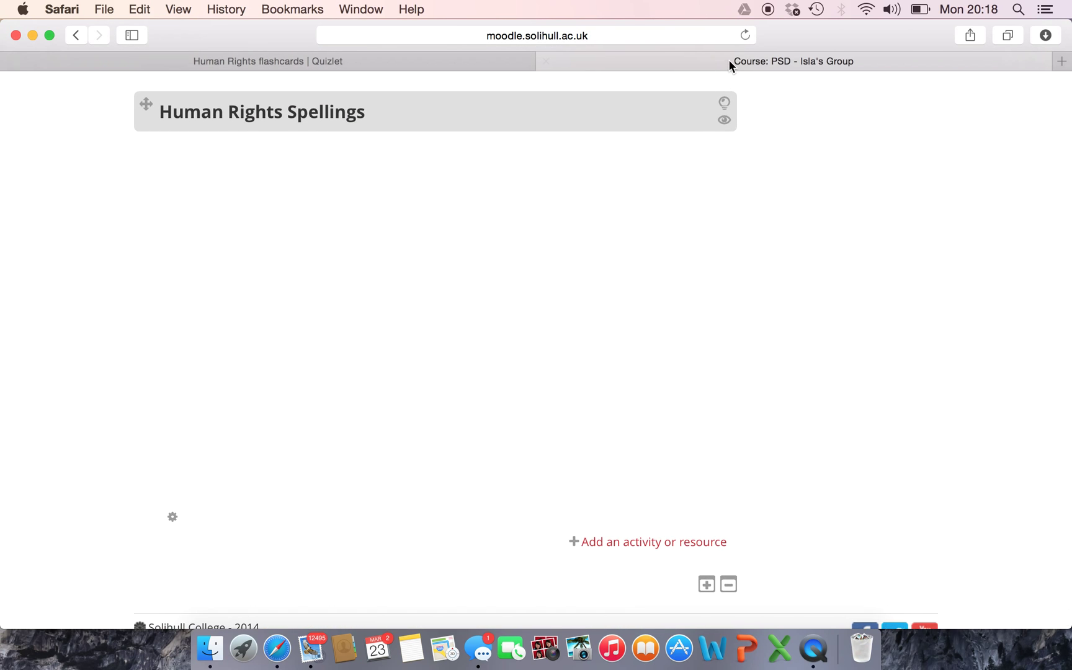
Reload the course page, start the embedded Speller and correctly spell 'interfere'
{"action": "left_click", "coordinate": [752, 35]}
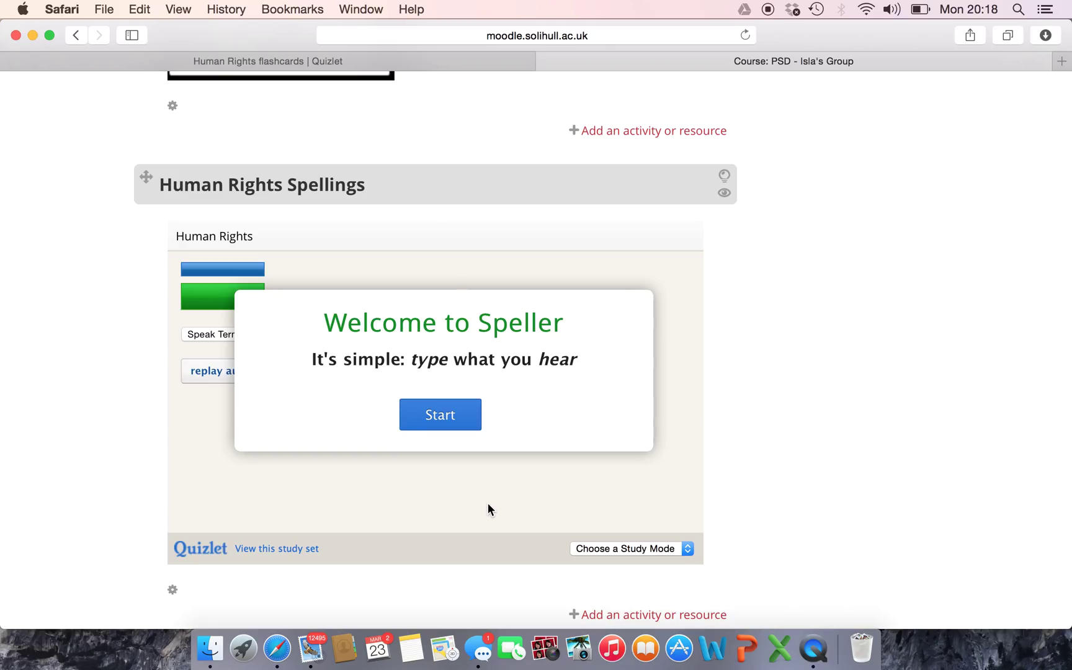
{"action": "left_click", "coordinate": [431, 414]}
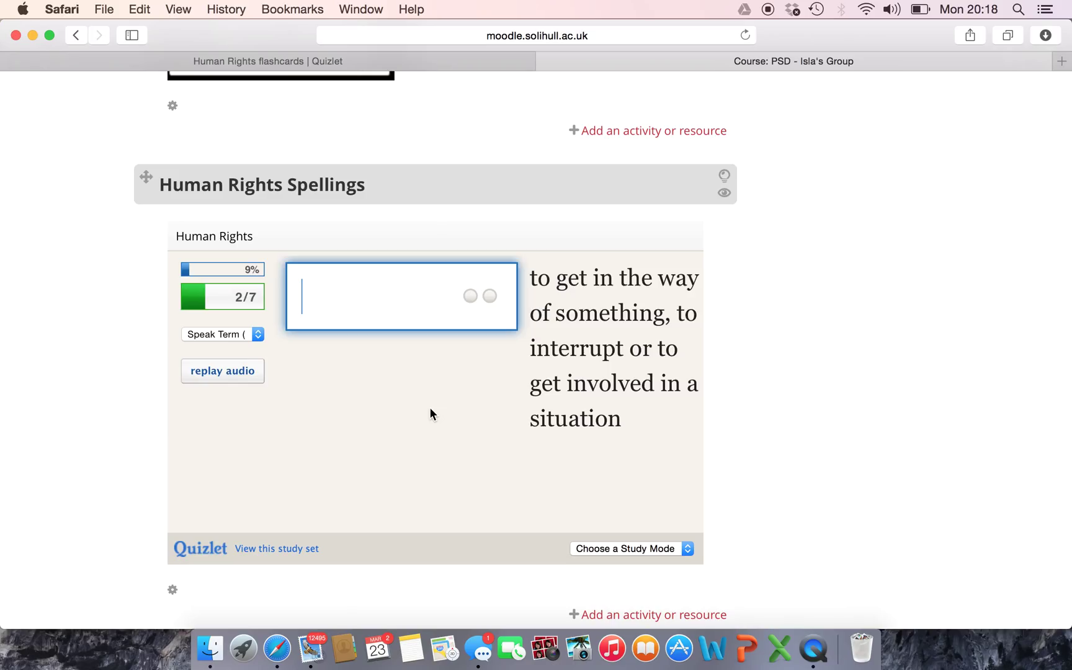
{"action": "type", "text": "interfere"}
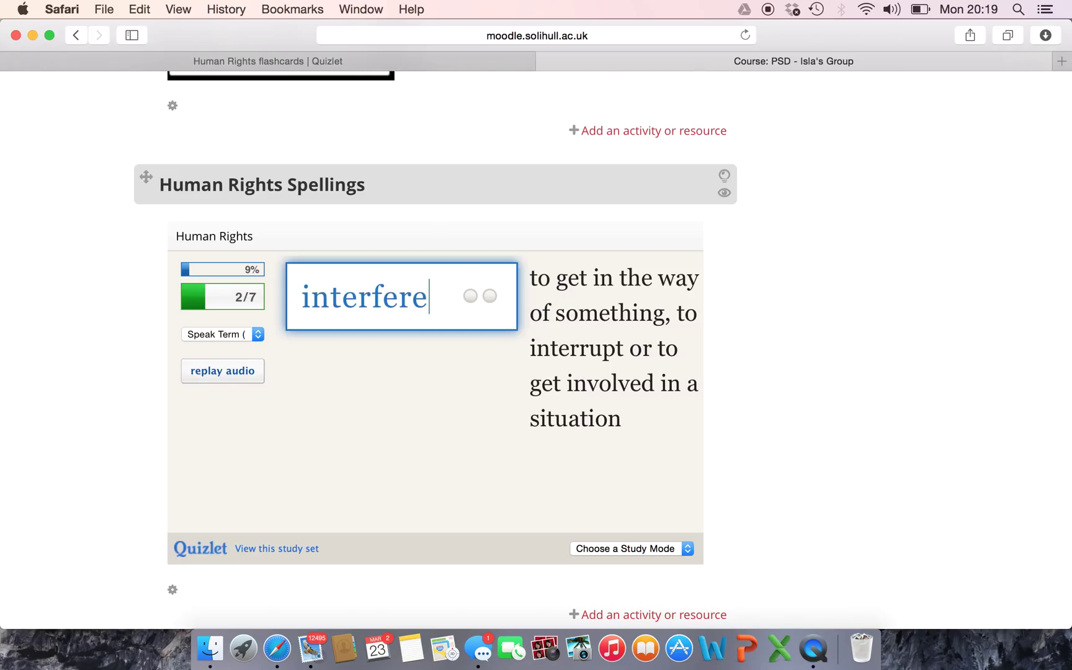
{"action": "key", "text": "Return"}
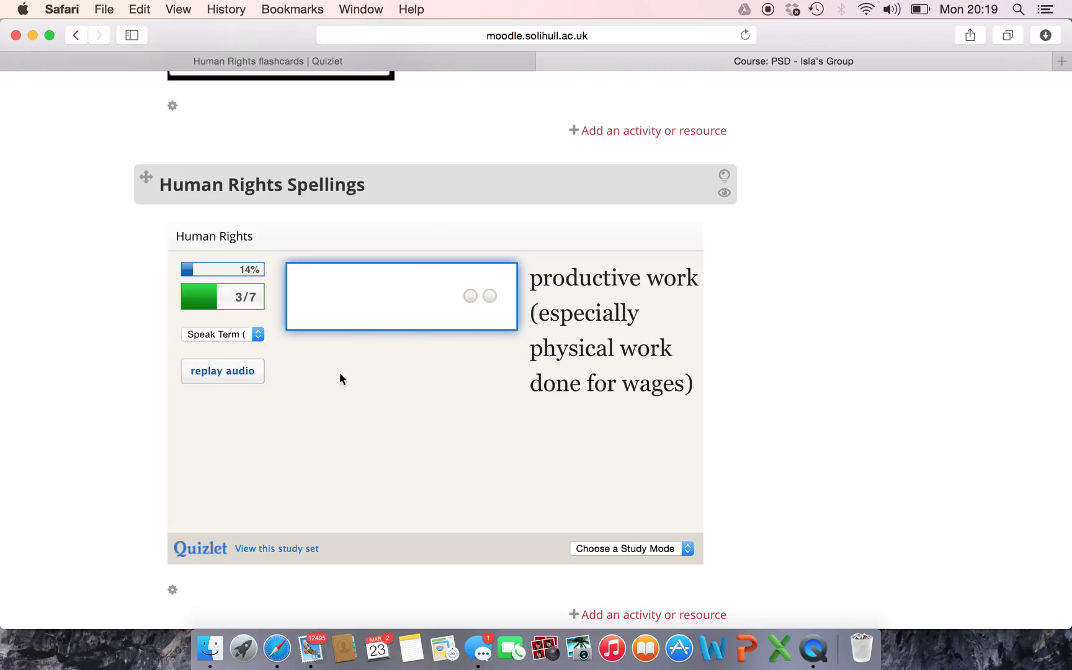
Start a Scatter game on the embedded set, then switch the embed to Flashcards mode
{"action": "left_click", "coordinate": [685, 550]}
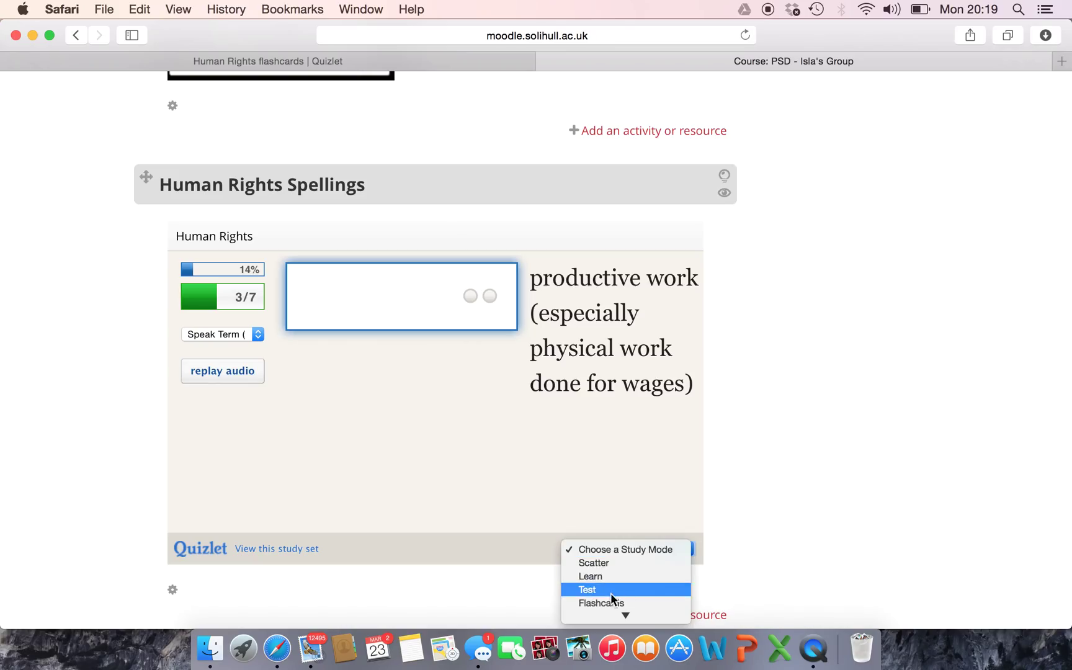
{"action": "left_click", "coordinate": [611, 564]}
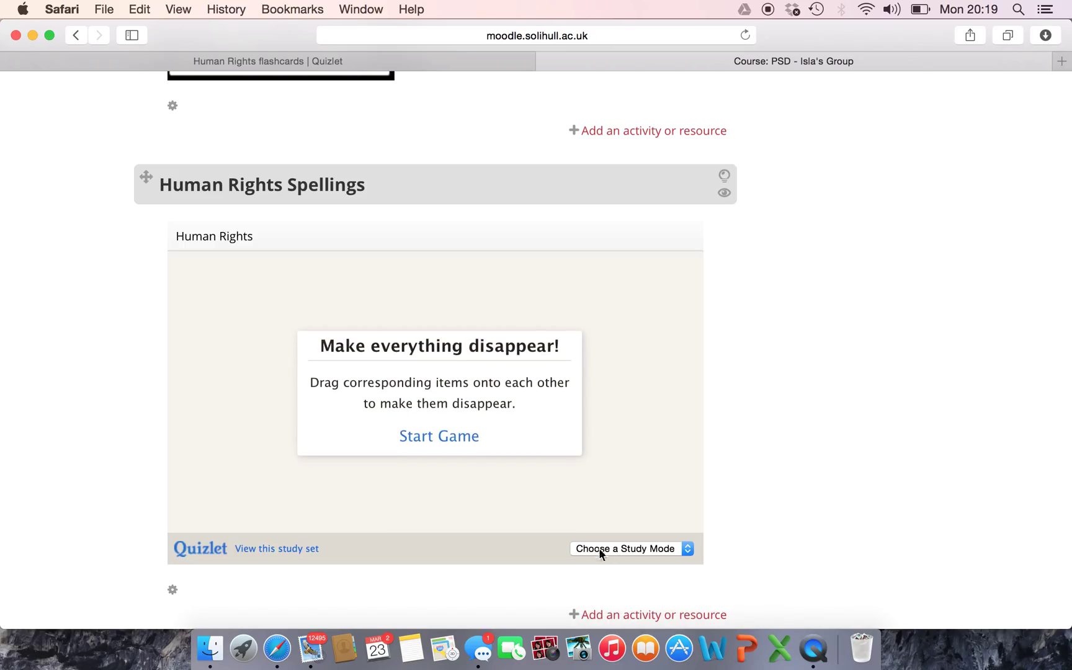
{"action": "left_click", "coordinate": [411, 437]}
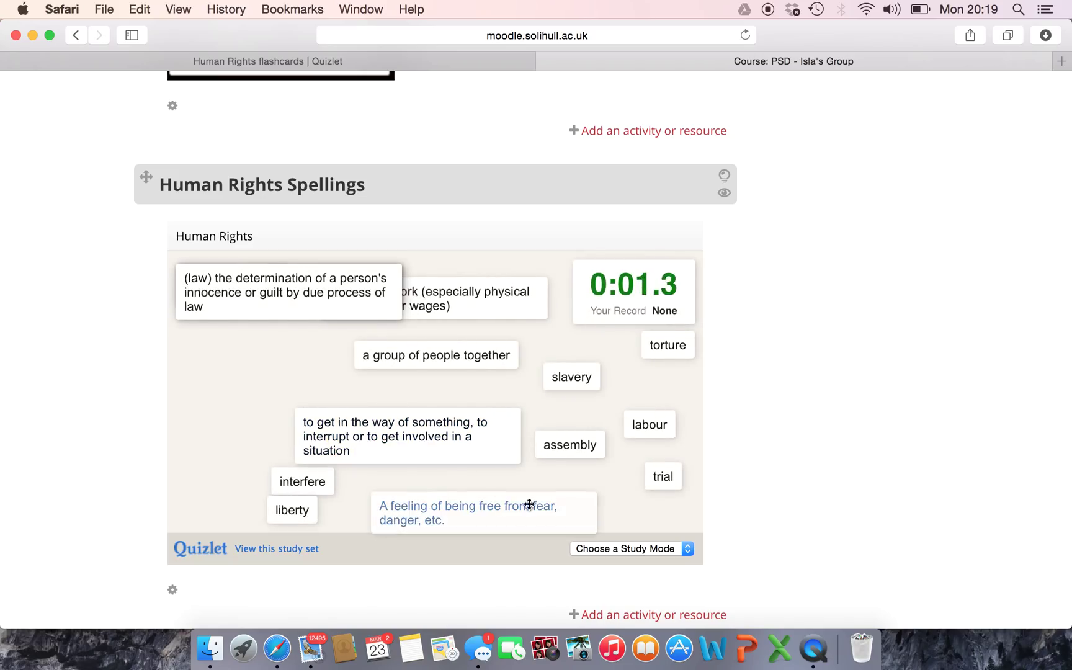
{"action": "left_click", "coordinate": [688, 550]}
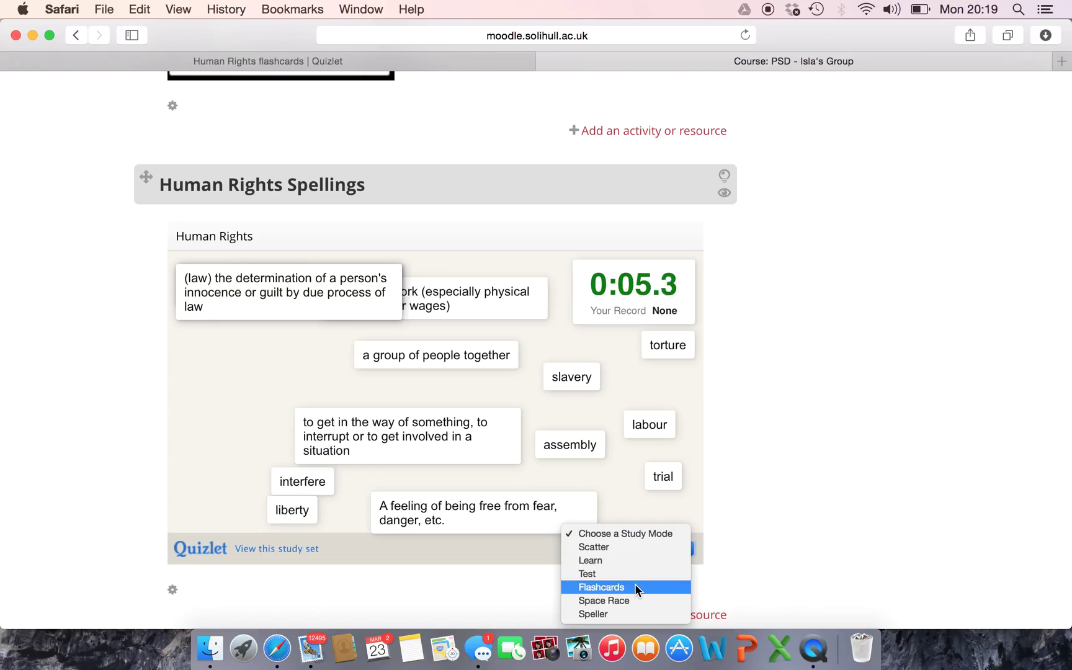
{"action": "left_click", "coordinate": [635, 585]}
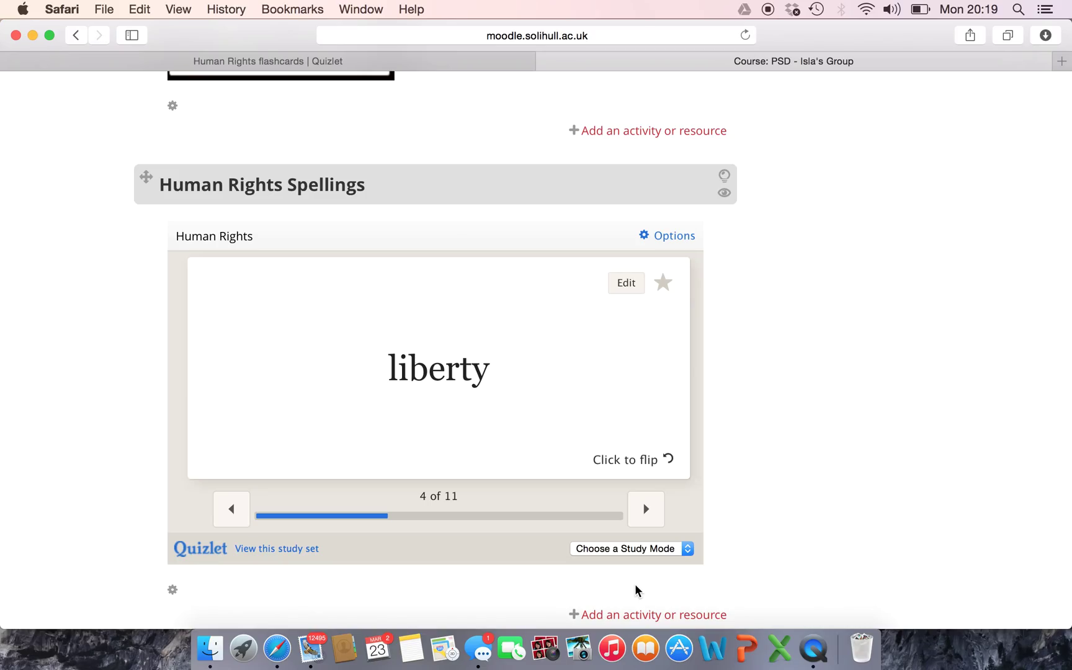
Advance the Adjectives to describe places flashcards to the third card, 'beautiful'
{"action": "scroll", "coordinate": [634, 586], "scroll_direction": "down", "scroll_amount": 20}
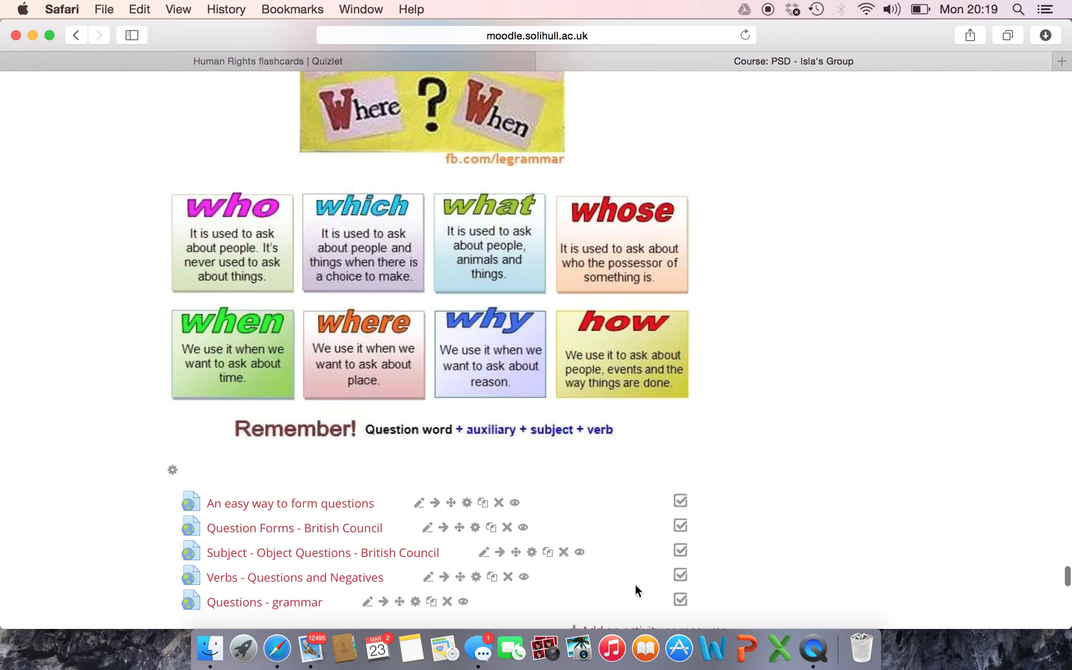
{"action": "scroll", "coordinate": [635, 585], "scroll_direction": "up", "scroll_amount": 20}
{"action": "scroll", "coordinate": [635, 584], "scroll_direction": "down", "scroll_amount": 3}
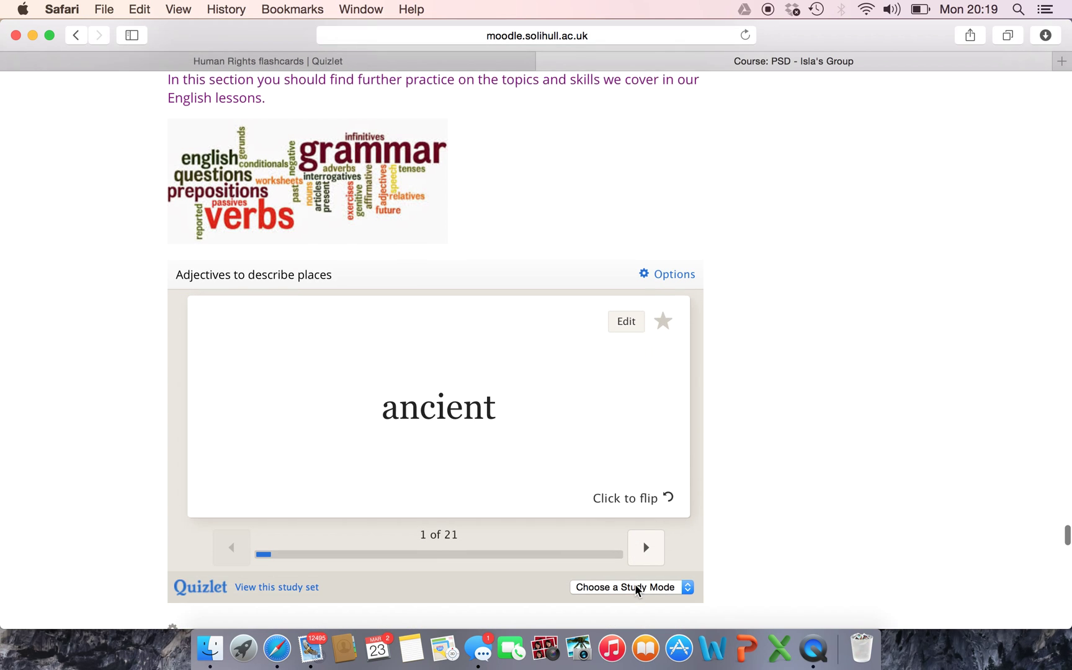
{"action": "scroll", "coordinate": [636, 583], "scroll_direction": "down", "scroll_amount": 3}
{"action": "scroll", "coordinate": [635, 584], "scroll_direction": "up", "scroll_amount": 7}
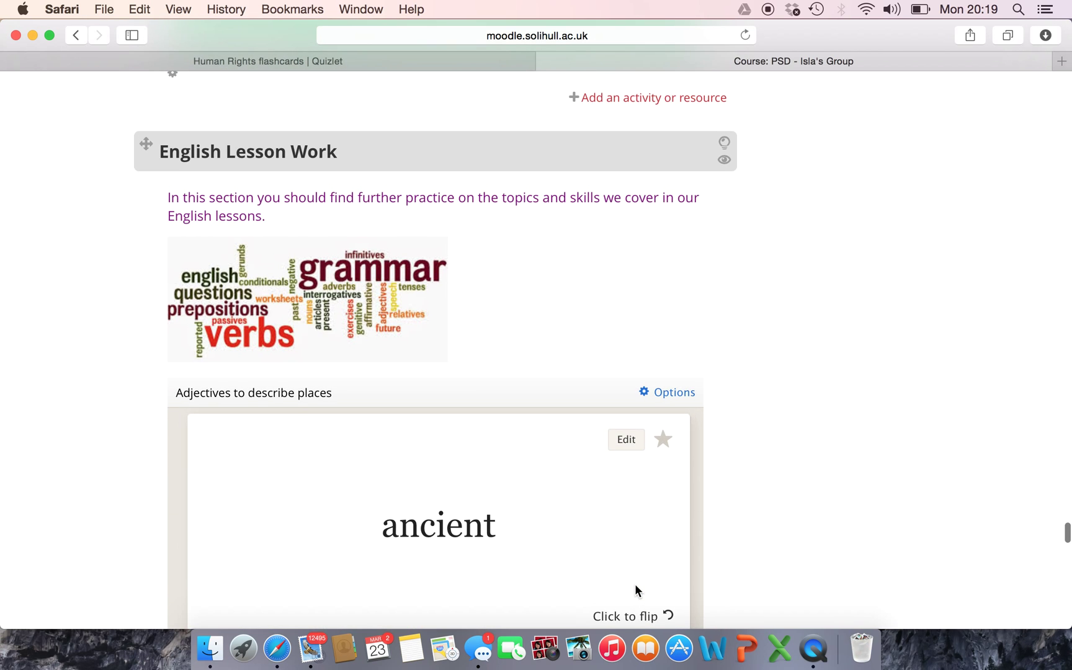
{"action": "scroll", "coordinate": [634, 583], "scroll_direction": "down", "scroll_amount": 5}
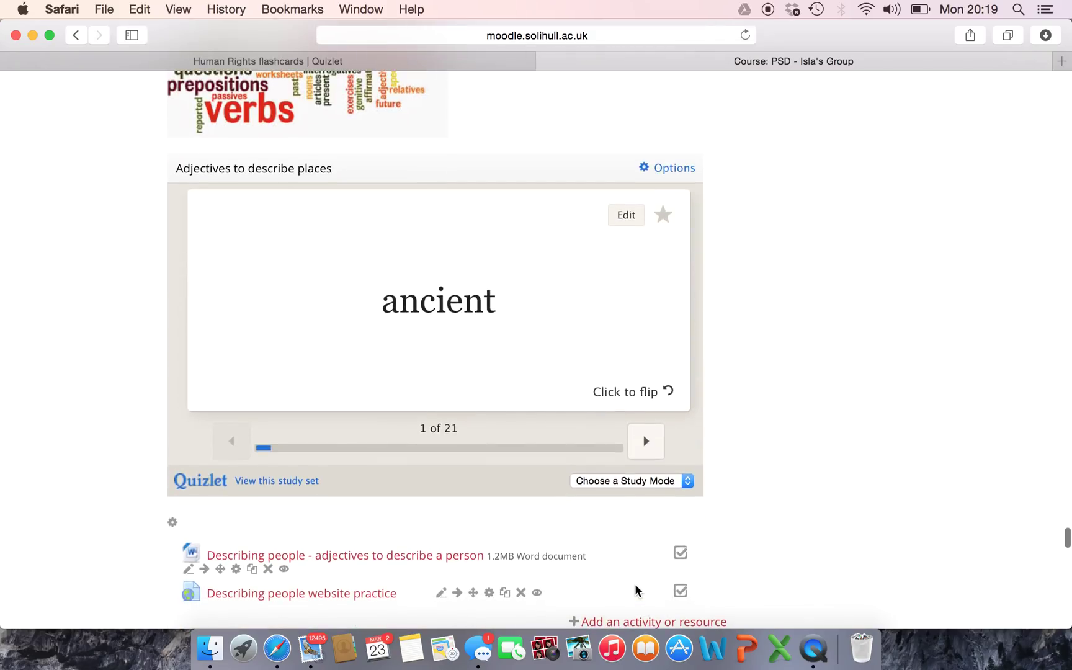
{"action": "left_click", "coordinate": [642, 440]}
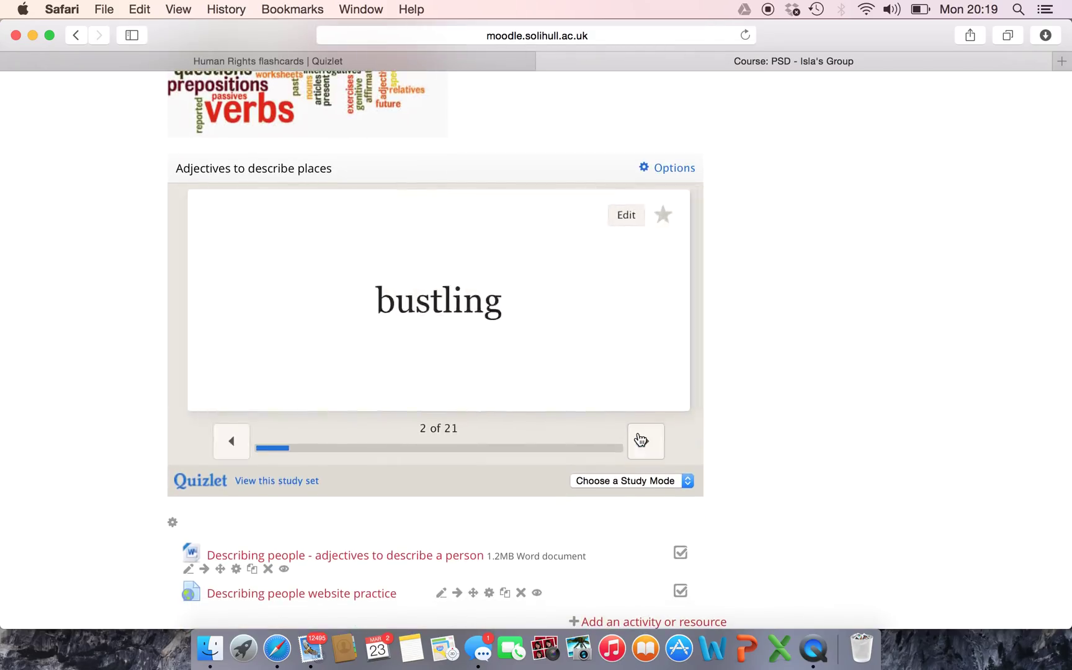
{"action": "left_click", "coordinate": [642, 440]}
Scroll back to the top of the PSD course page
{"action": "scroll", "coordinate": [640, 439], "scroll_direction": "down", "scroll_amount": 3}
{"action": "scroll", "coordinate": [639, 439], "scroll_direction": "up", "scroll_amount": 10}
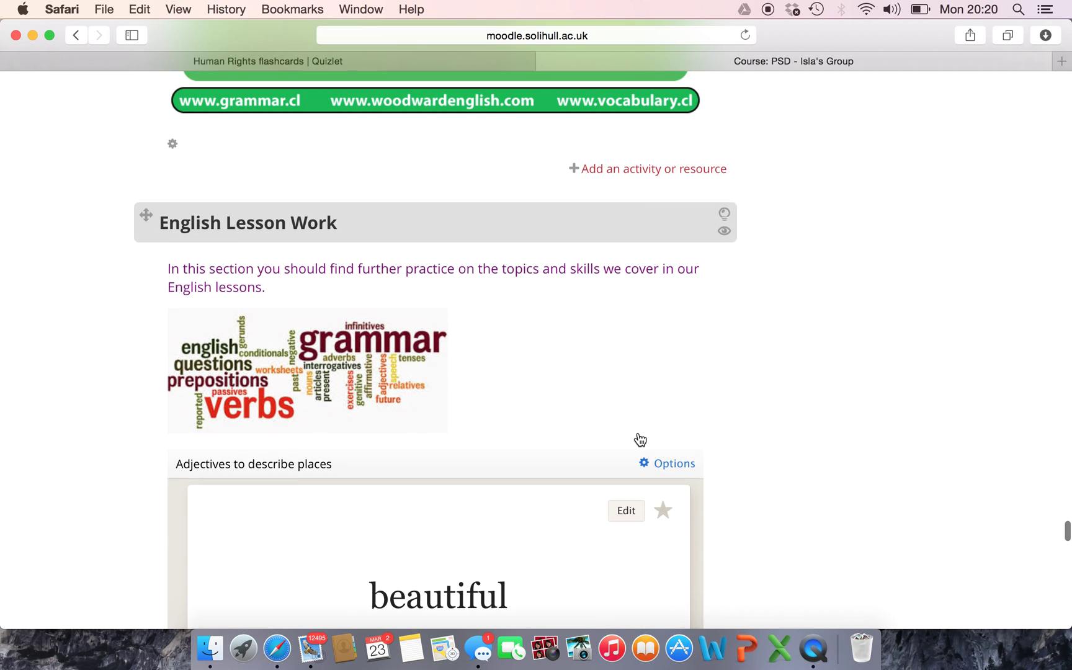
{"action": "scroll", "coordinate": [313, 371], "scroll_direction": "down", "scroll_amount": 15}
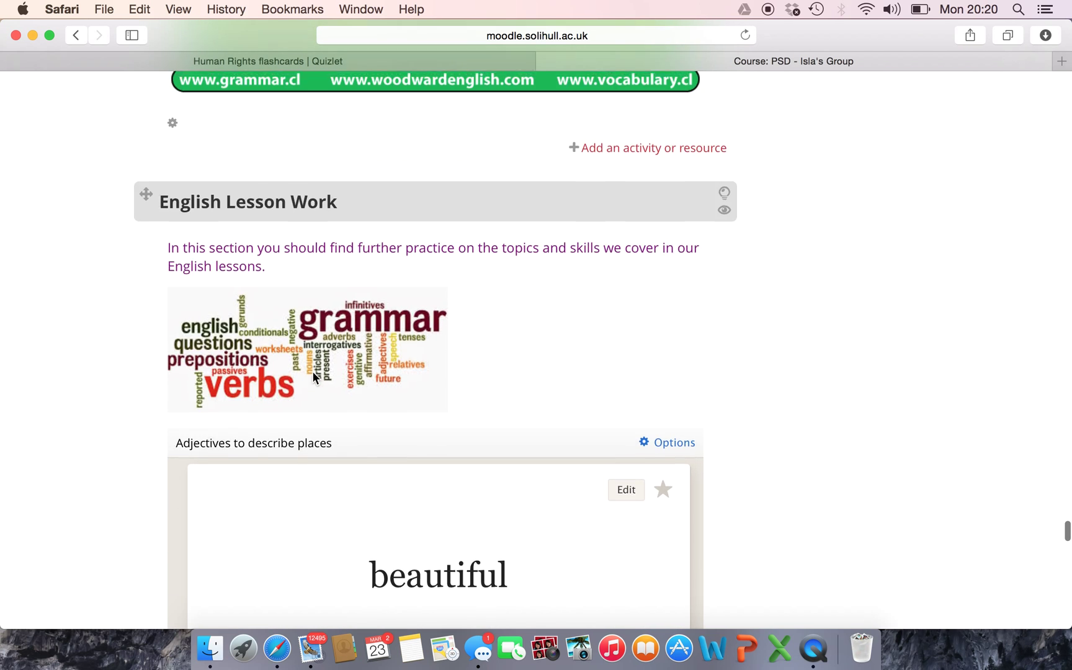
{"action": "scroll", "coordinate": [312, 371], "scroll_direction": "up", "scroll_amount": 15}
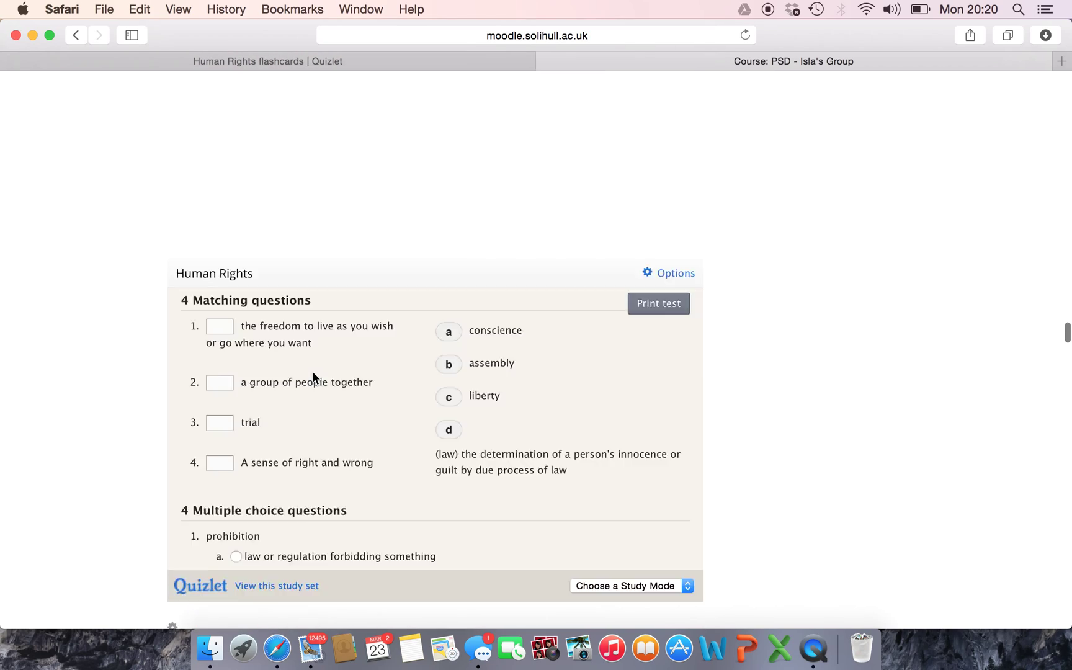
{"action": "scroll", "coordinate": [312, 371], "scroll_direction": "up", "scroll_amount": 20}
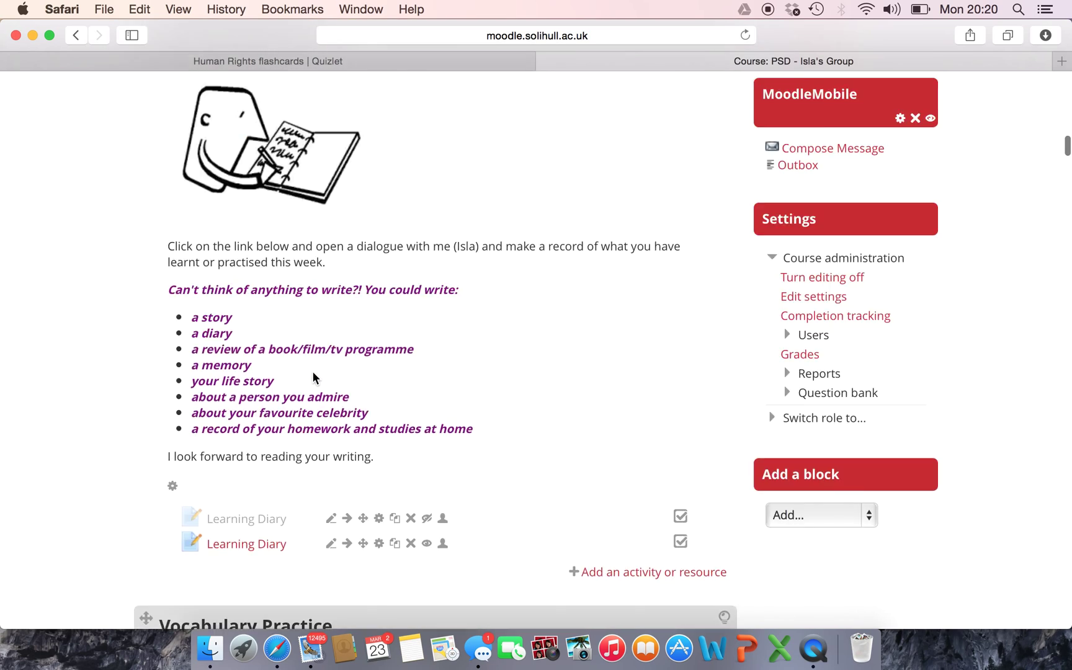
{"action": "scroll", "coordinate": [313, 378], "scroll_direction": "down", "scroll_amount": 1}
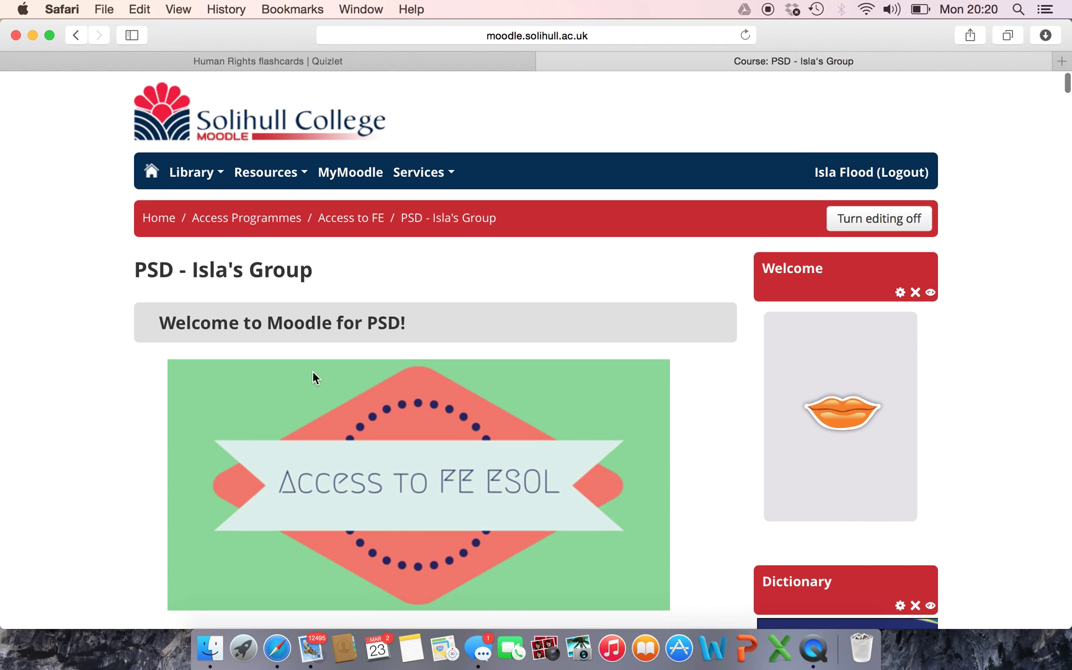